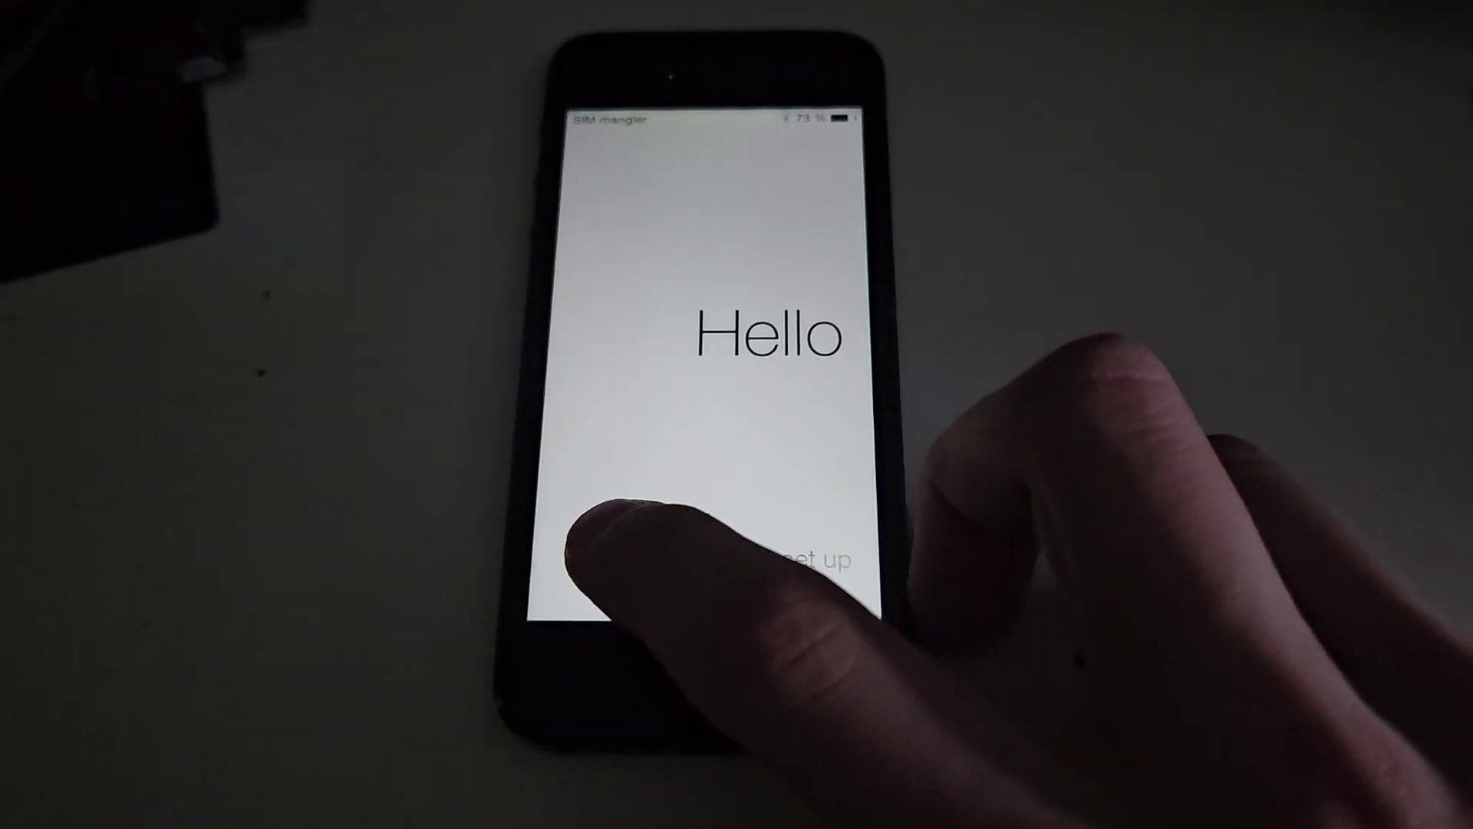
Dismiss the welcome greeting, the update-complete message and the SIM-kort mangler alert to land on the home screen
{"action": "left_click_drag", "start_coordinate": [575, 564], "coordinate": [863, 554]}
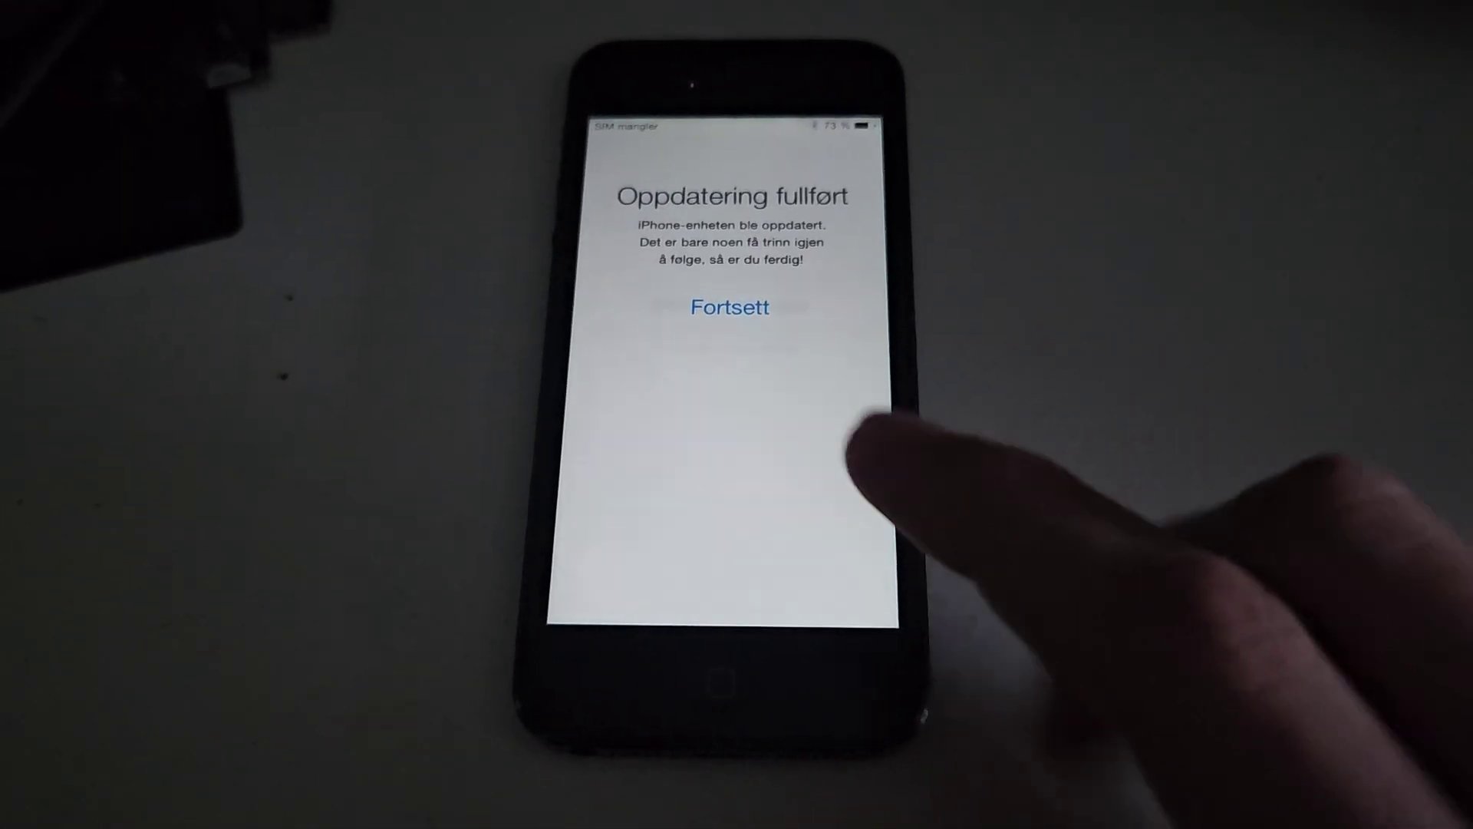
{"action": "left_click", "coordinate": [726, 299]}
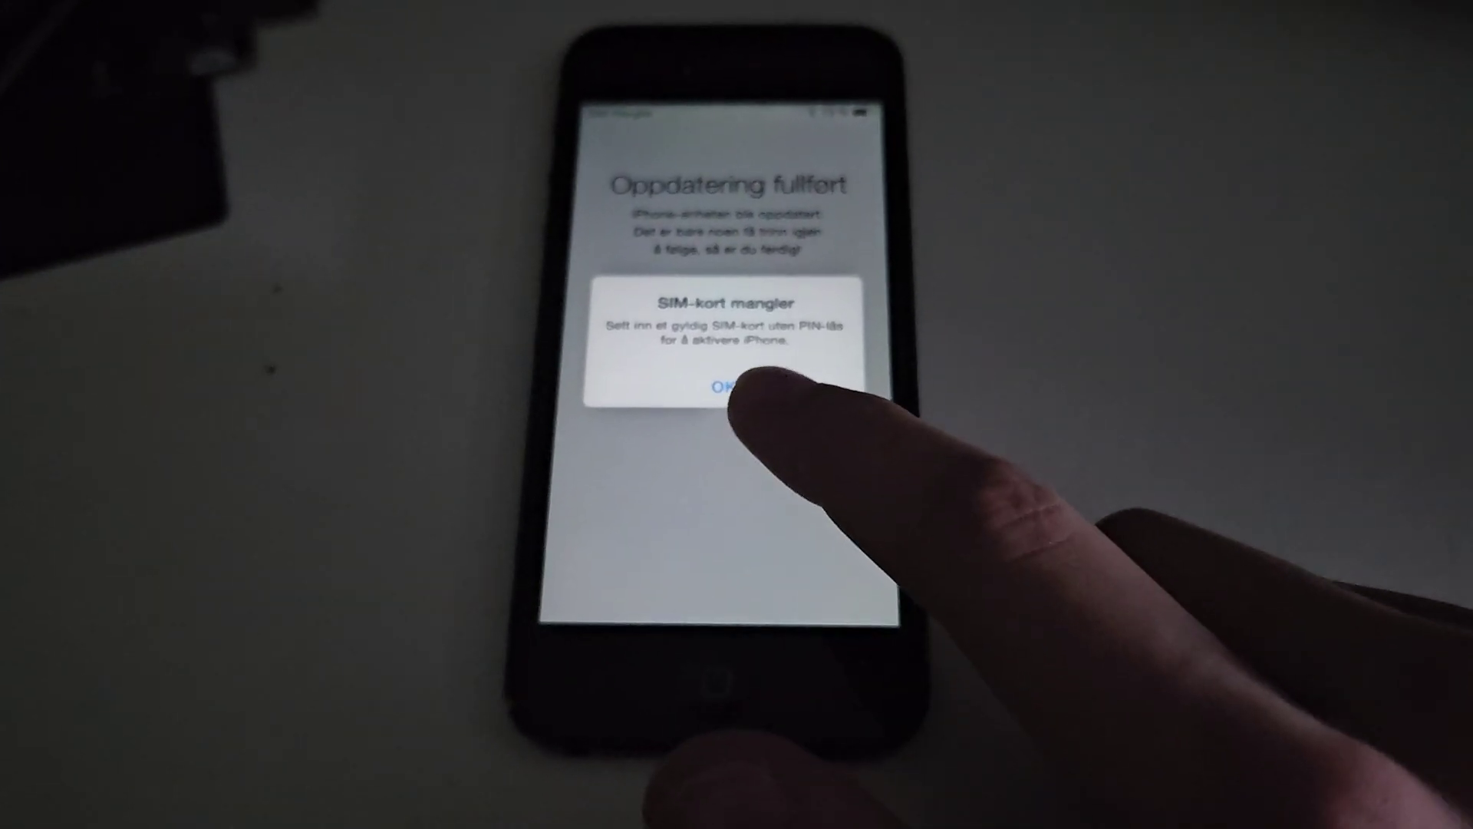
{"action": "left_click", "coordinate": [725, 373]}
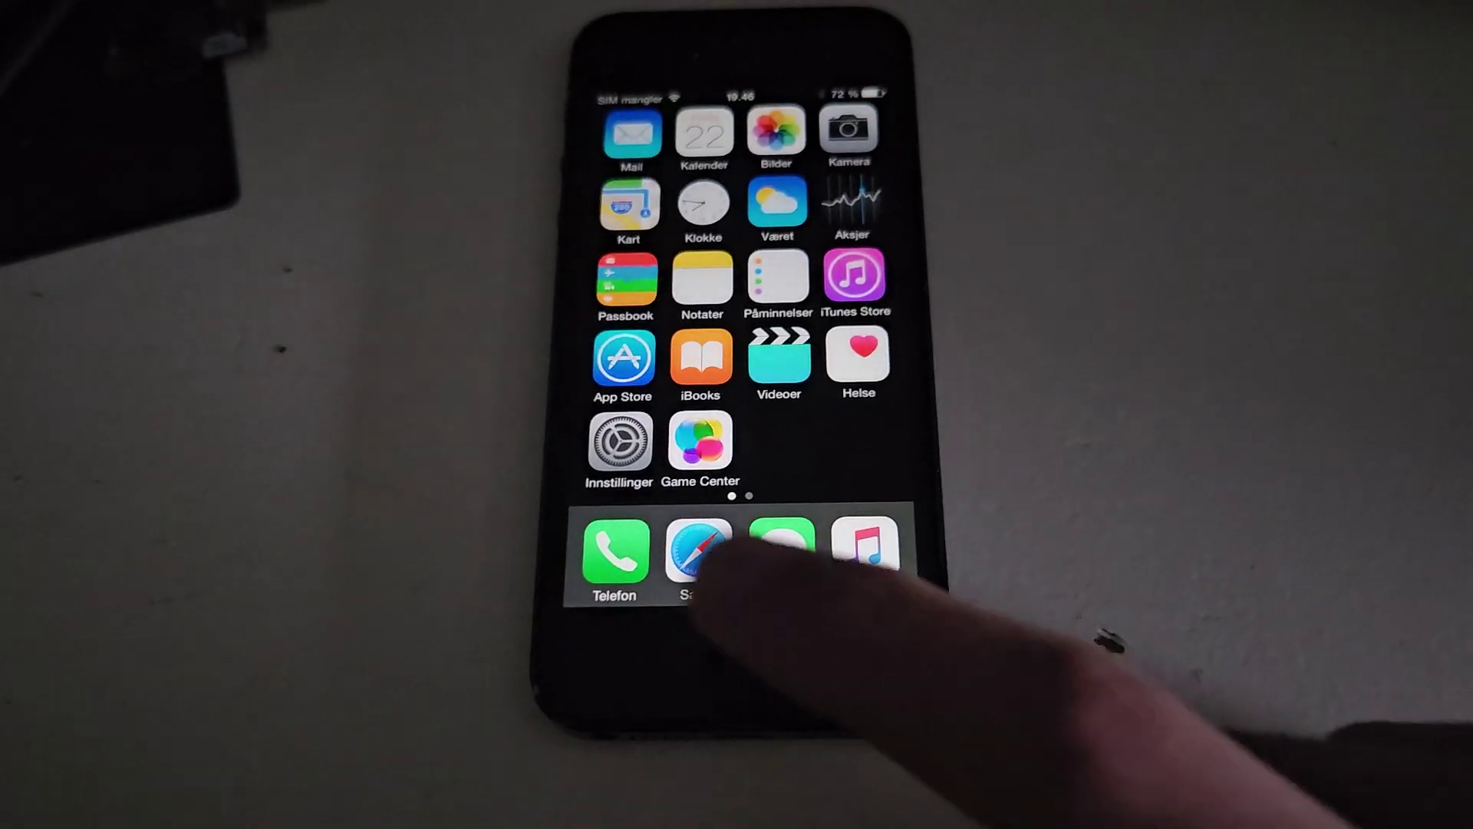
Reach Innstillinger > Generelt > Om showing Versjon 8.4.1 (12H321)
{"action": "left_click", "coordinate": [618, 452]}
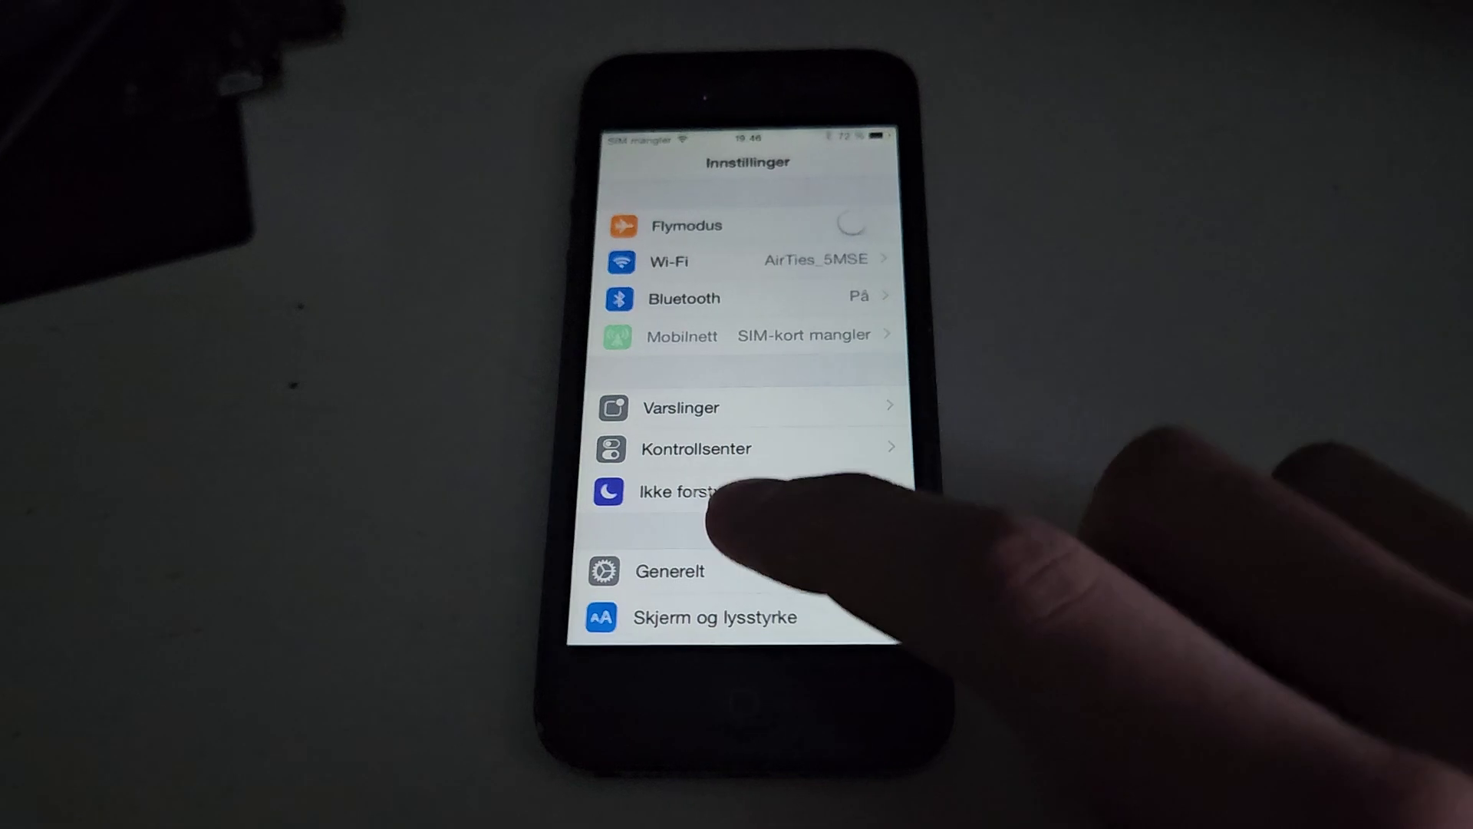
{"action": "left_click", "coordinate": [661, 580]}
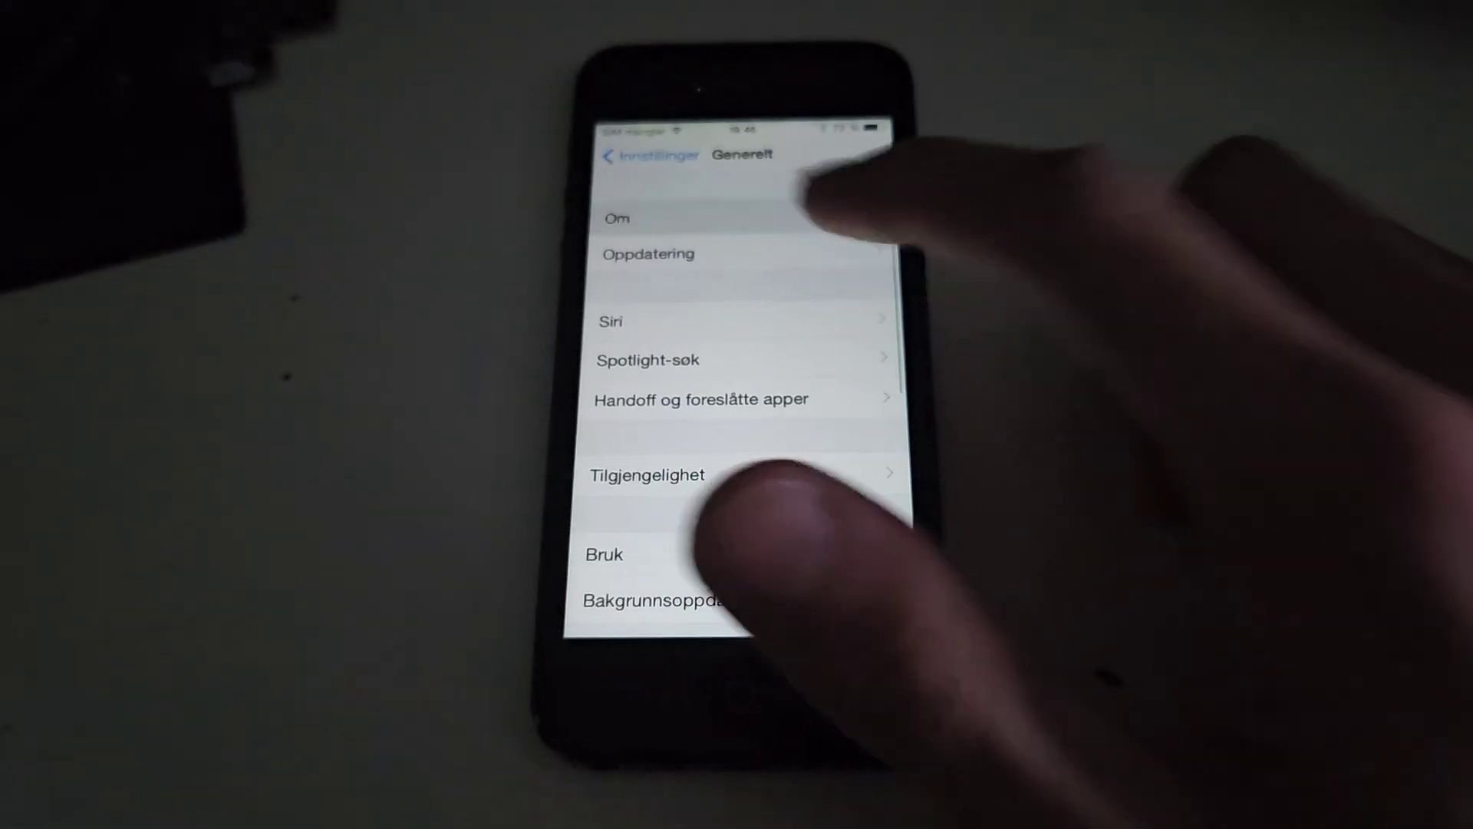
{"action": "left_click", "coordinate": [737, 212]}
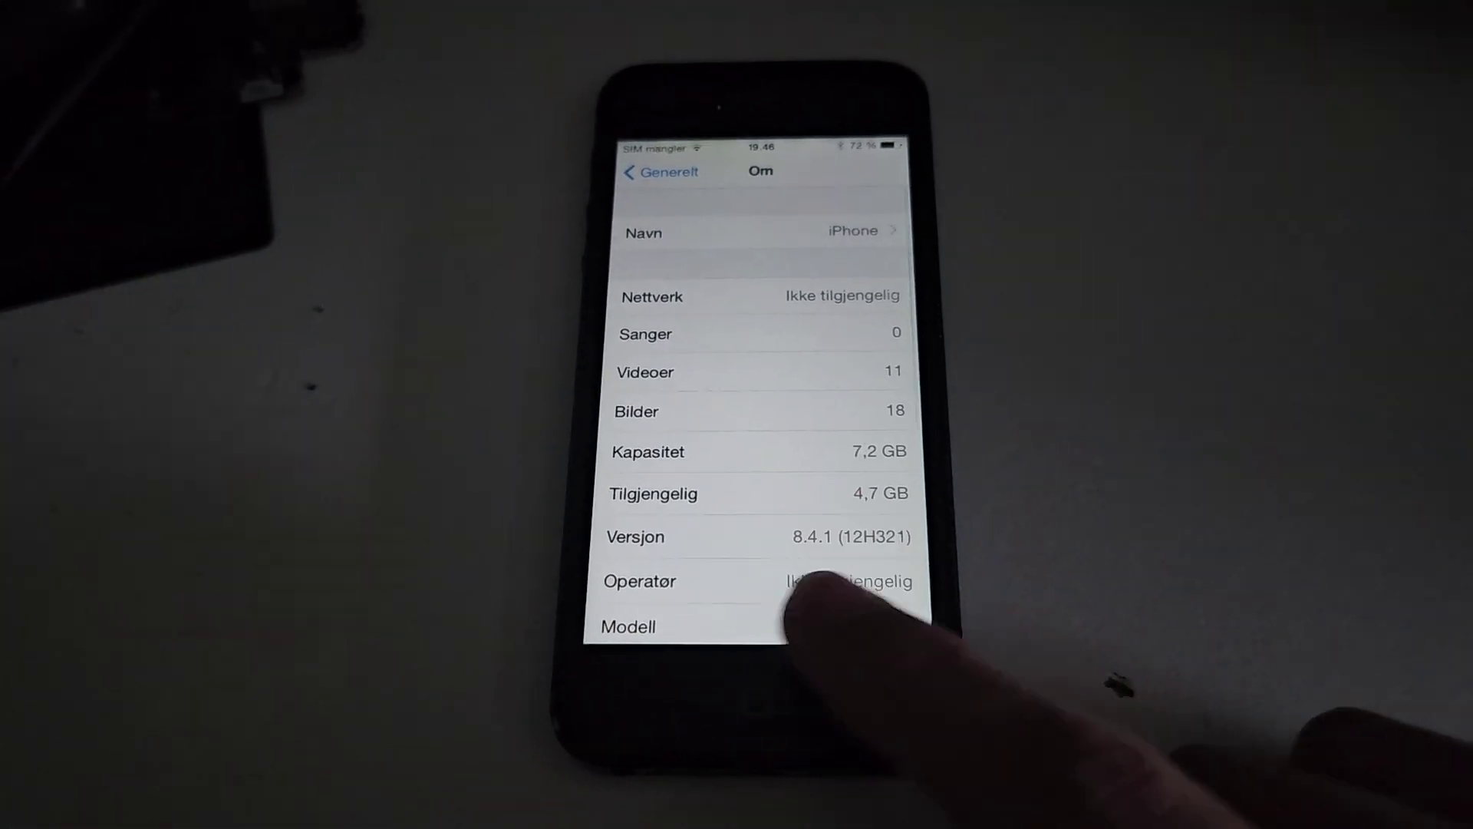